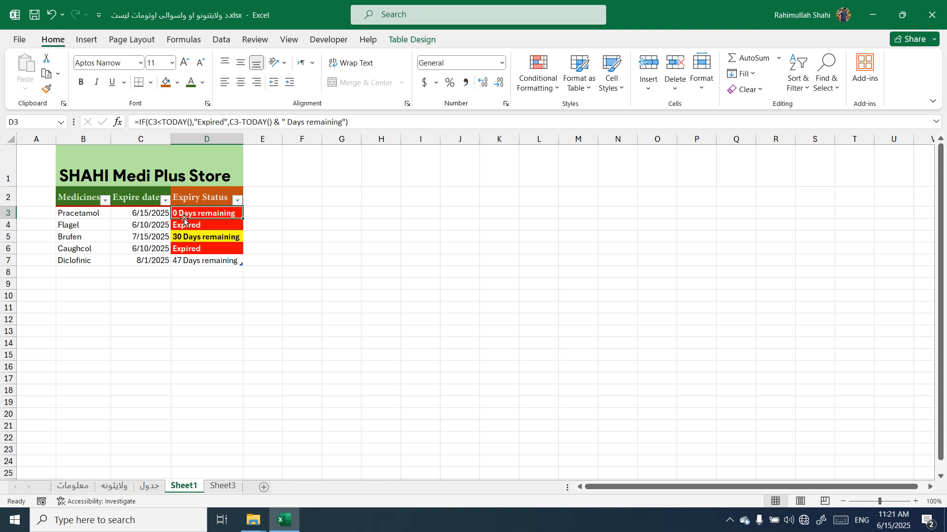
Step: Inspect the Expiry Status formulas of Flagel, Brufen and Diclofinic on Sheet1
click(185, 227)
click(188, 238)
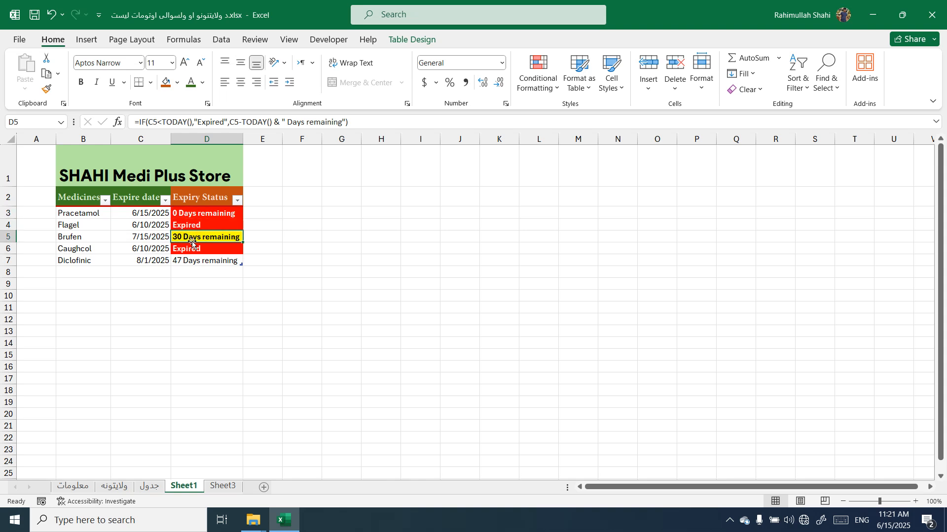
click(187, 259)
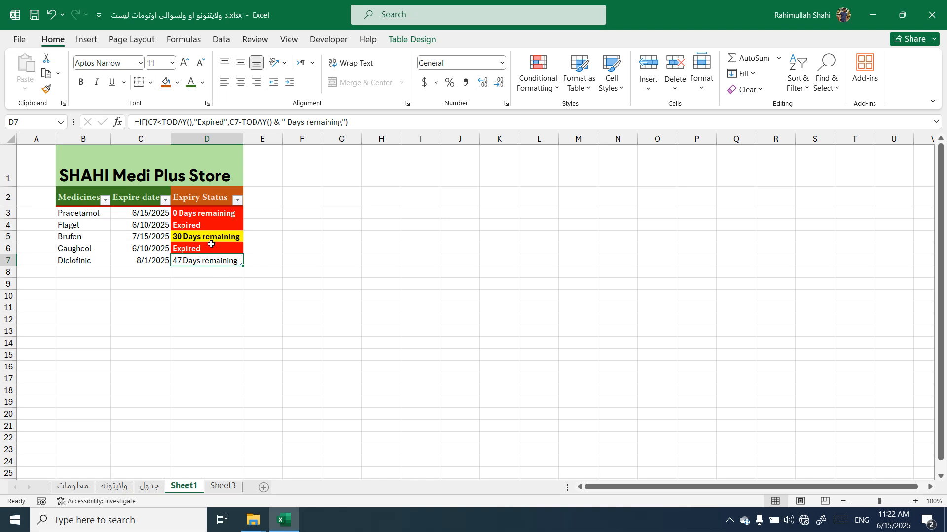
Step: Start an IF formula in cell D3 of Sheet3 and open its function arguments clear of the table
click(217, 487)
click(213, 188)
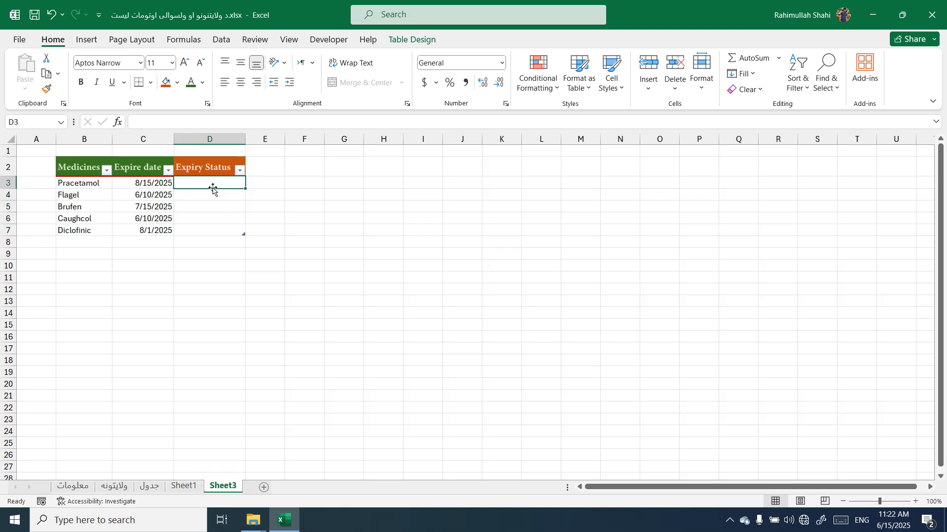
text(=)
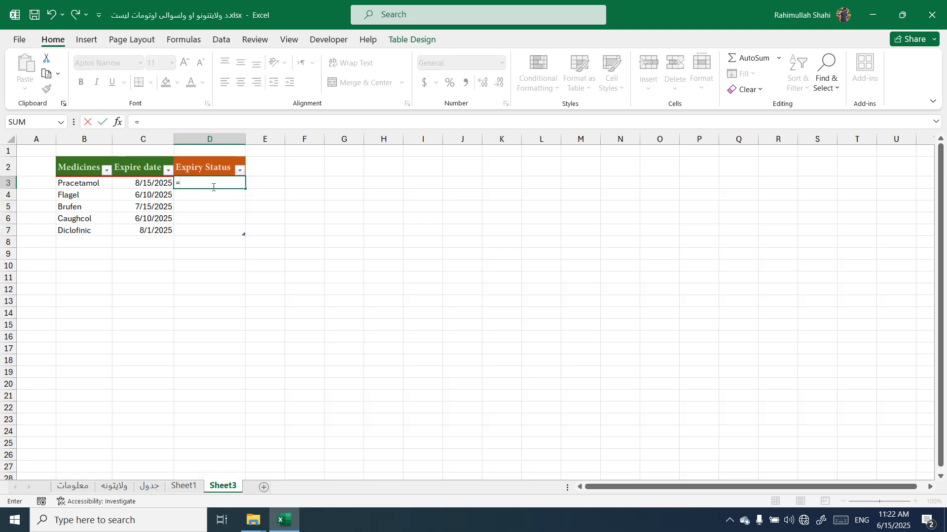
text(if)
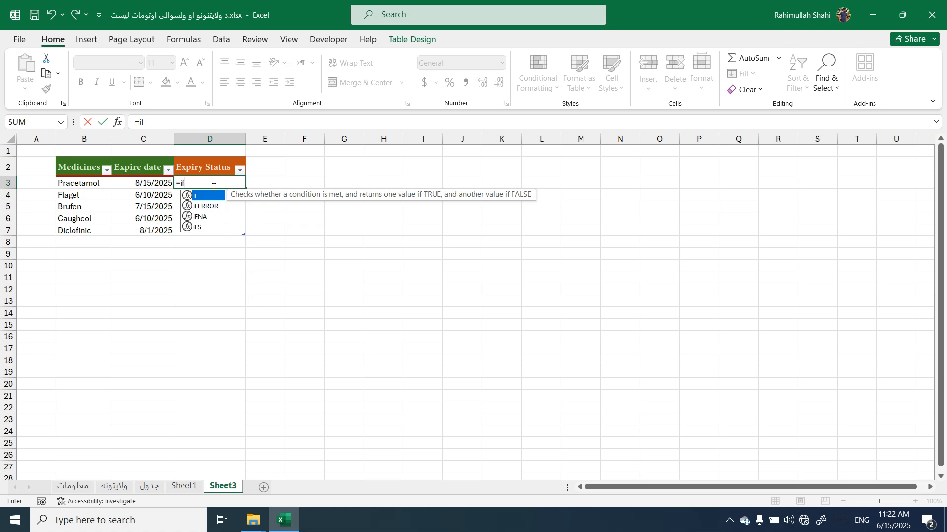
text(()
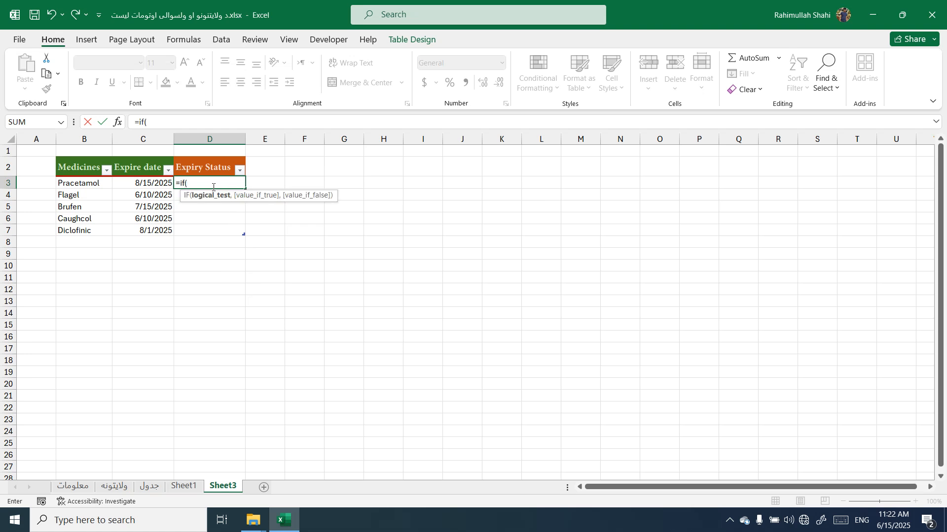
click(118, 127)
drag(399, 148, 171, 261)
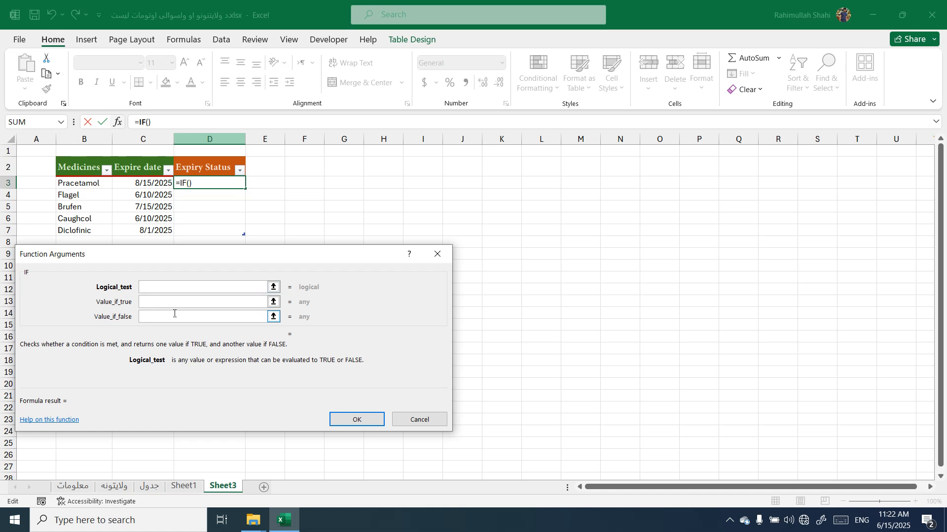
Step: Set the IF function's logical test to C3<=TODAY() and its value if true to "Expired"
text(C3)
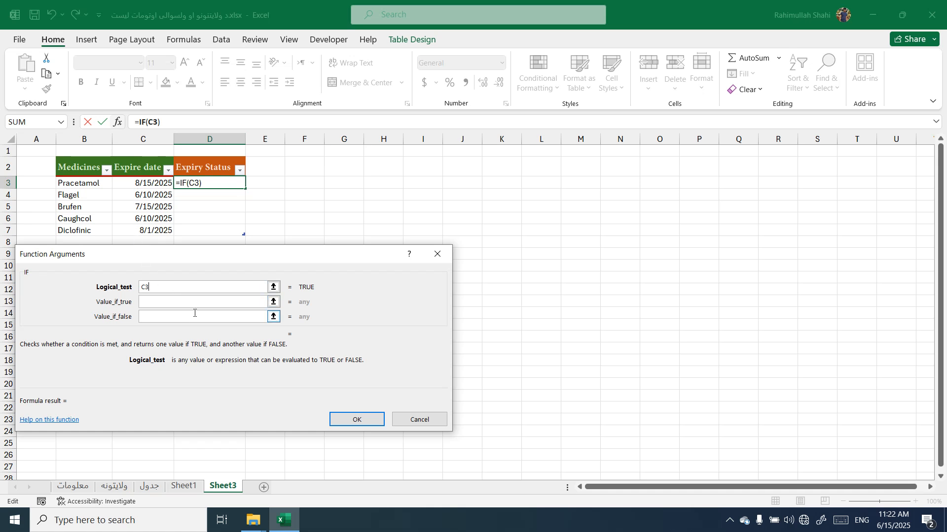
text(<=TODAY)
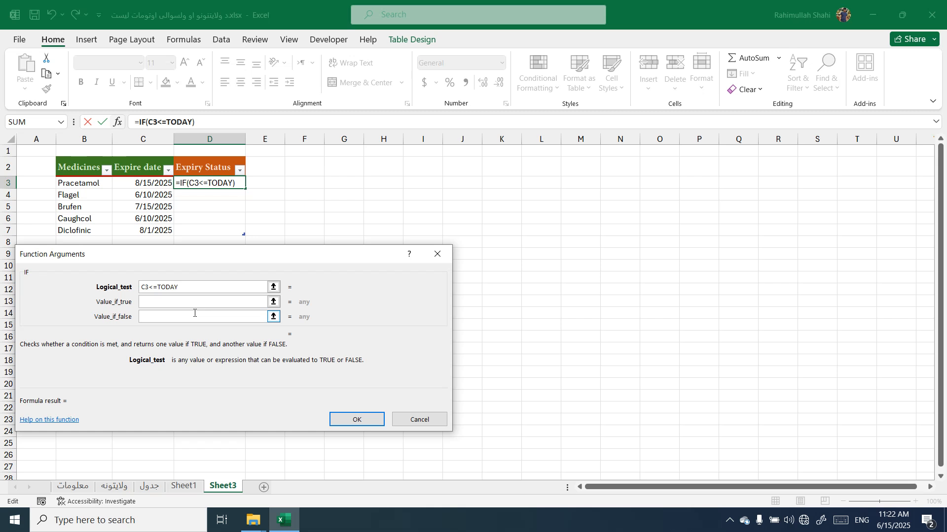
text(())
click(188, 302)
click(143, 287)
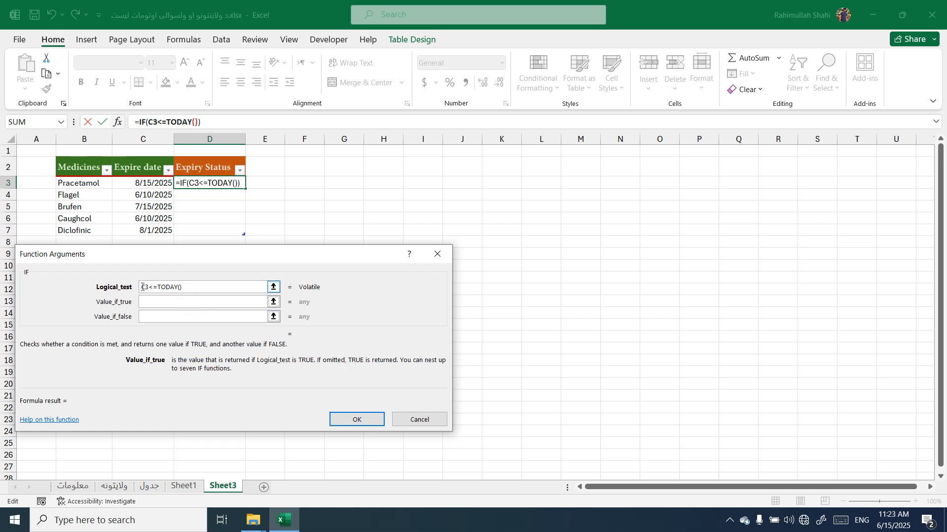
key(Tab)
text("Expired")
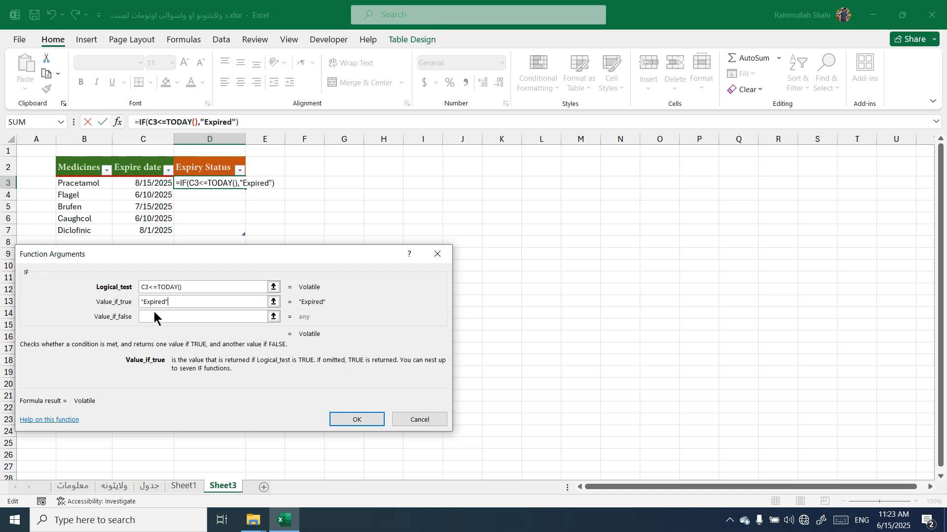
Step: Set the value if false to C3 - TODAY() & " Days remaining" and enter the formula
click(153, 313)
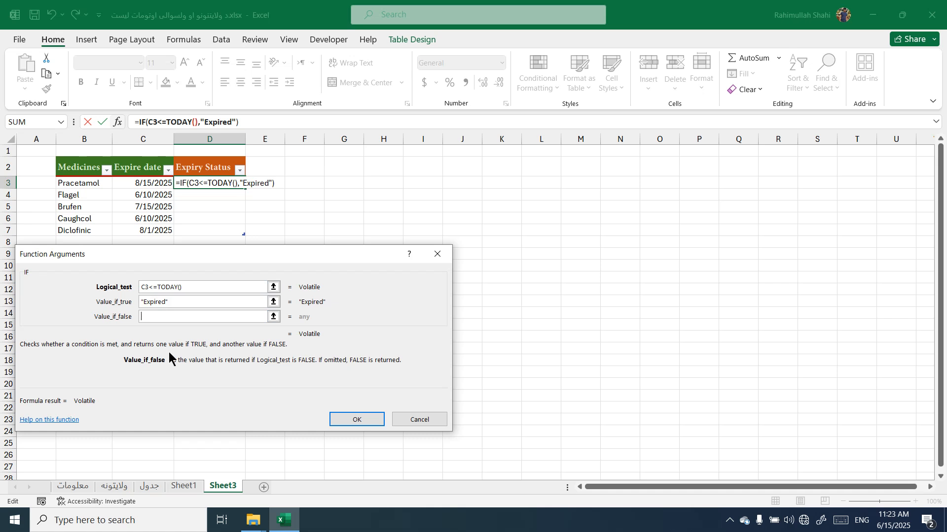
text(C3 - TODA)
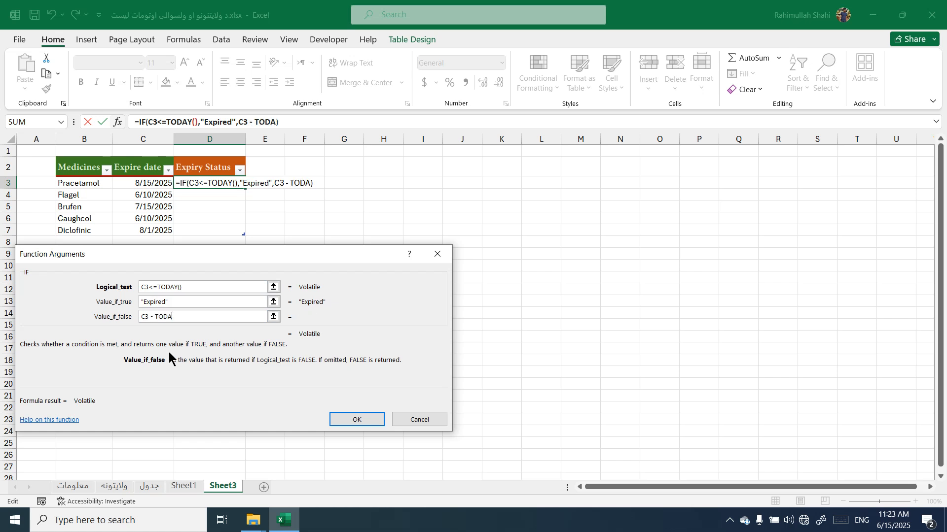
text(Y() &)
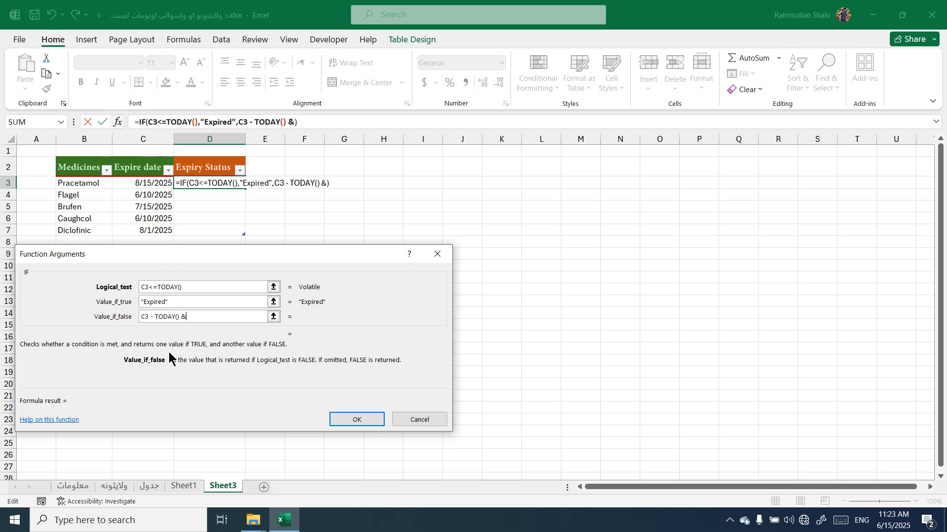
text(" day)
key(BackSpace)
key(BackSpace)
key(BackSpace)
text(Days remaining")
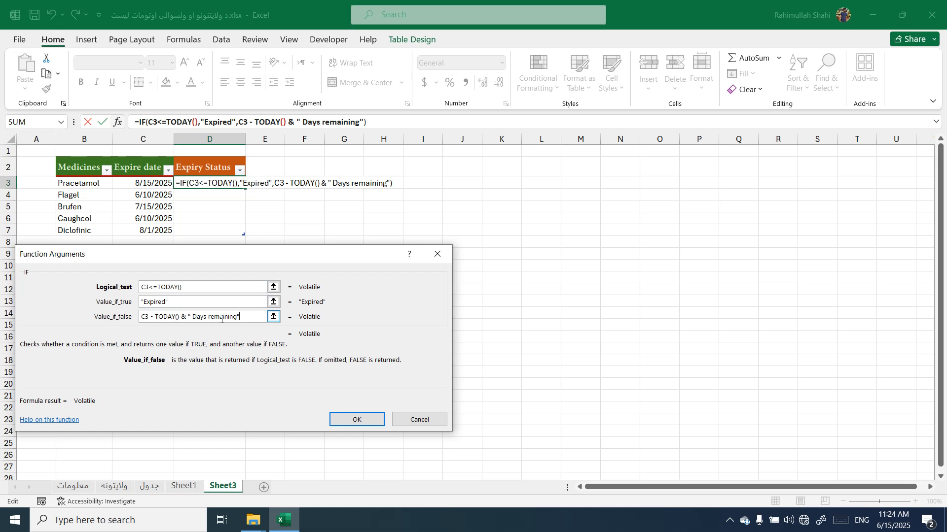
click(355, 418)
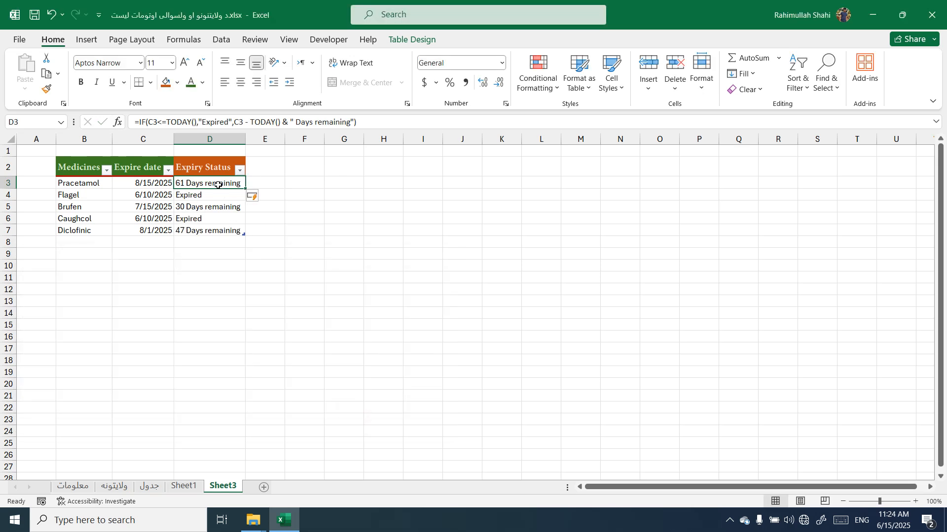
Step: Check the Expiry Status formulas and results in D3:D7 against the expire dates
click(183, 195)
click(183, 207)
click(182, 219)
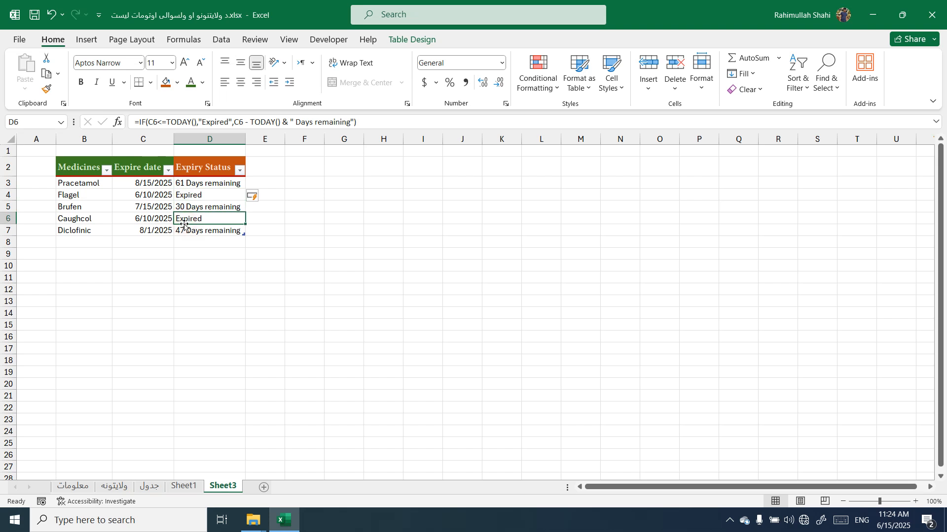
click(183, 231)
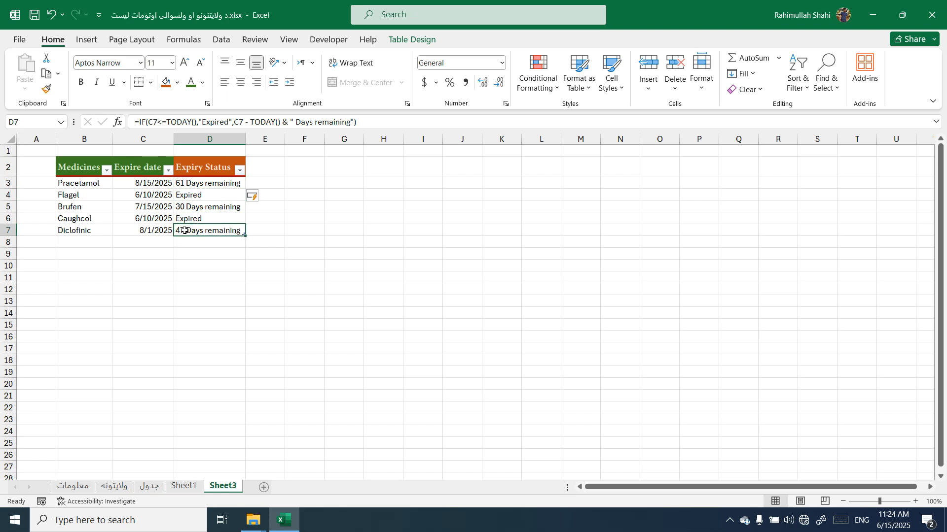
click(184, 187)
Step: Test the status formula by setting Pracetamol's expire date to 7/15/2025
double_click(150, 185)
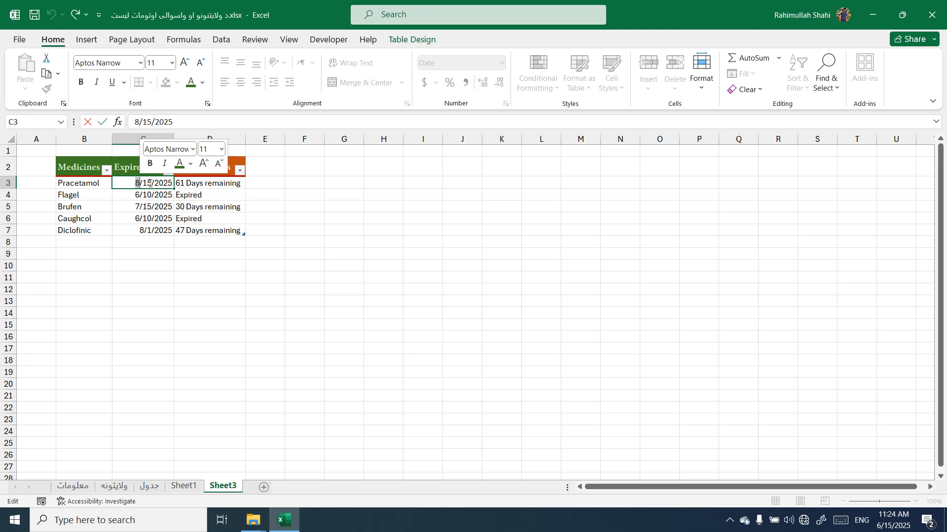
text(7)
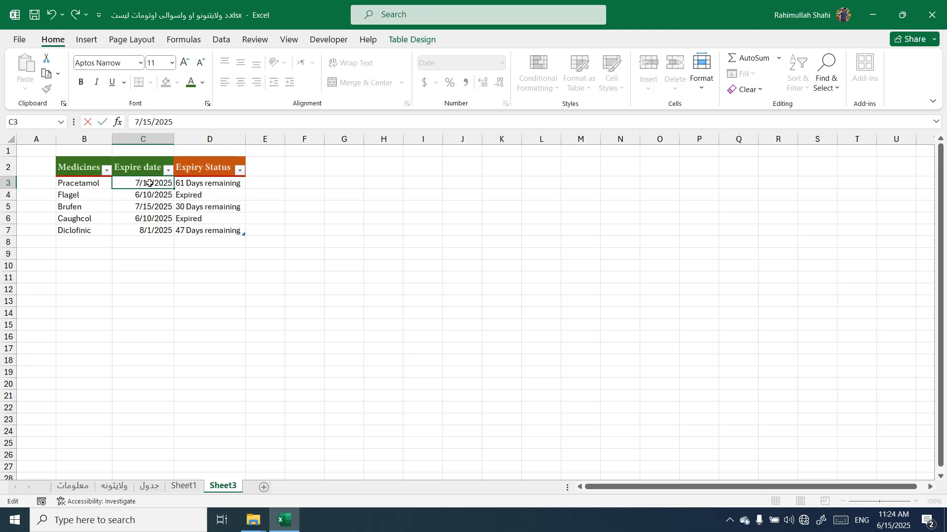
key(Return)
Step: Test the status formula with a past date by setting Pracetamol's expire date to 5/15/2025
click(137, 182)
double_click(138, 182)
double_click(139, 182)
text(5)
key(Return)
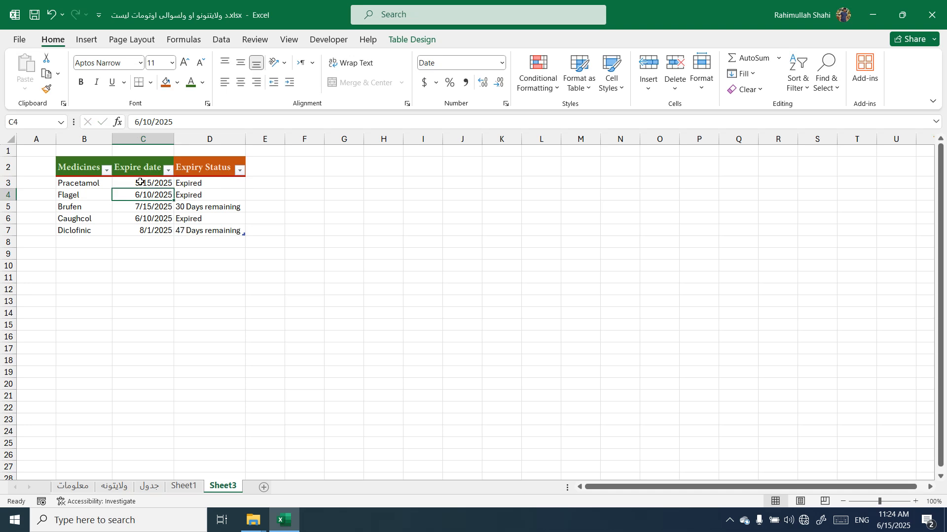
Step: Set Pracetamol's expire date back to 8/15/2025
click(139, 182)
double_click(139, 182)
double_click(140, 181)
text(8)
key(Return)
Step: Examine Brufen's expire date and the status formulas of Caughcol and Brufen
double_click(143, 206)
double_click(139, 207)
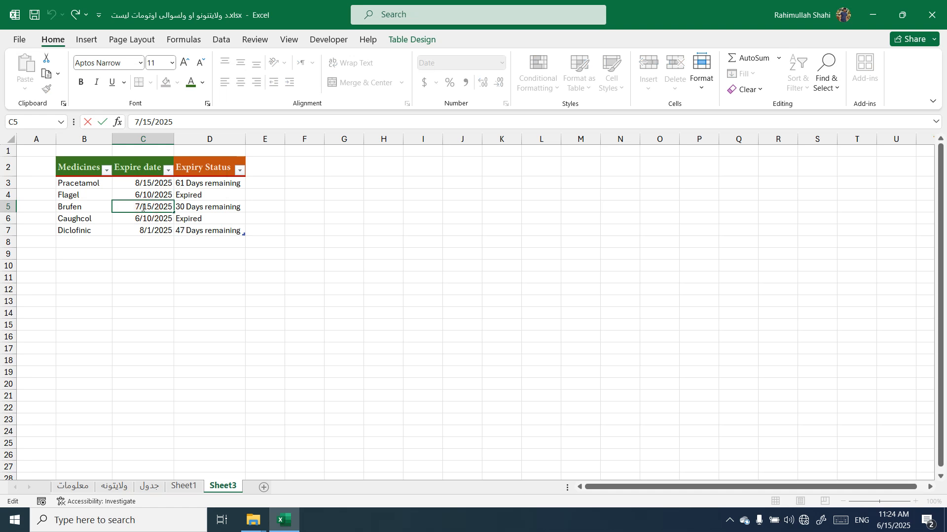
click(195, 220)
click(195, 209)
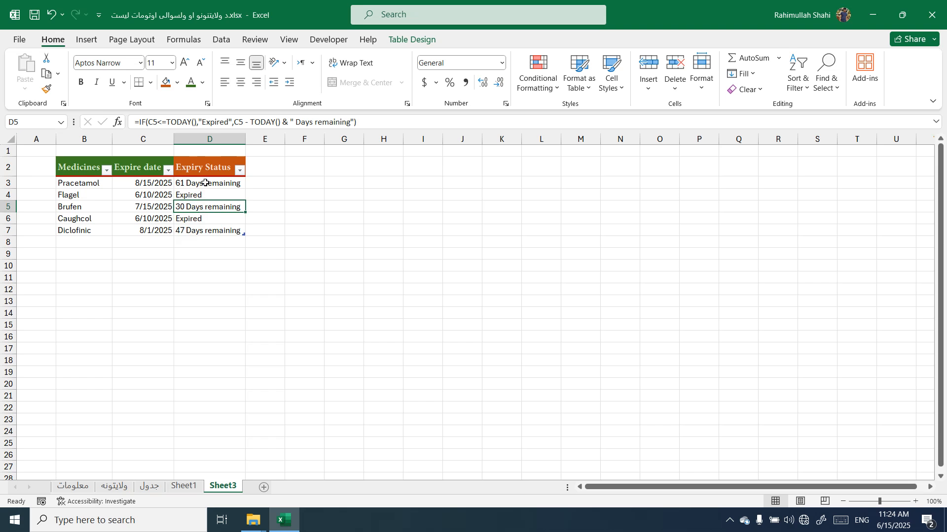
Step: Create a formula-based conditional formatting rule for D3:D7 with the condition =C3<TODAY()
drag(203, 183, 186, 232)
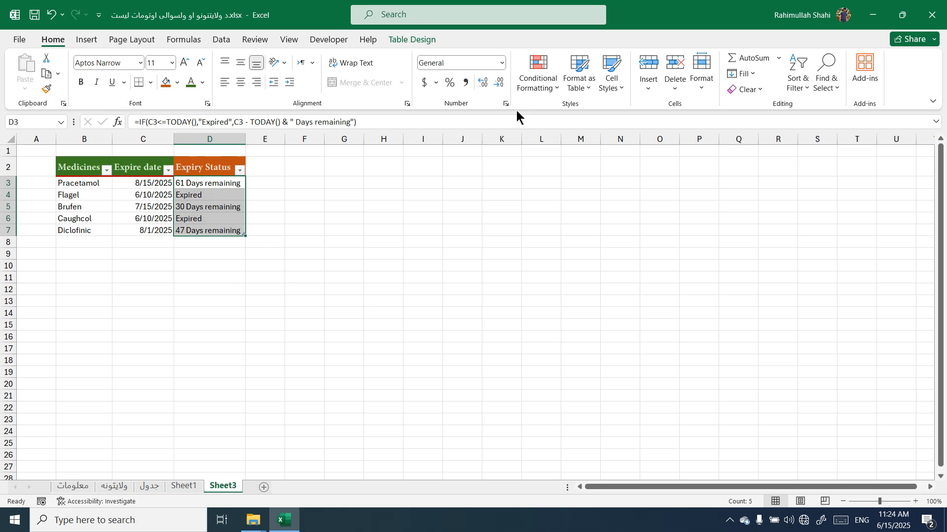
click(532, 84)
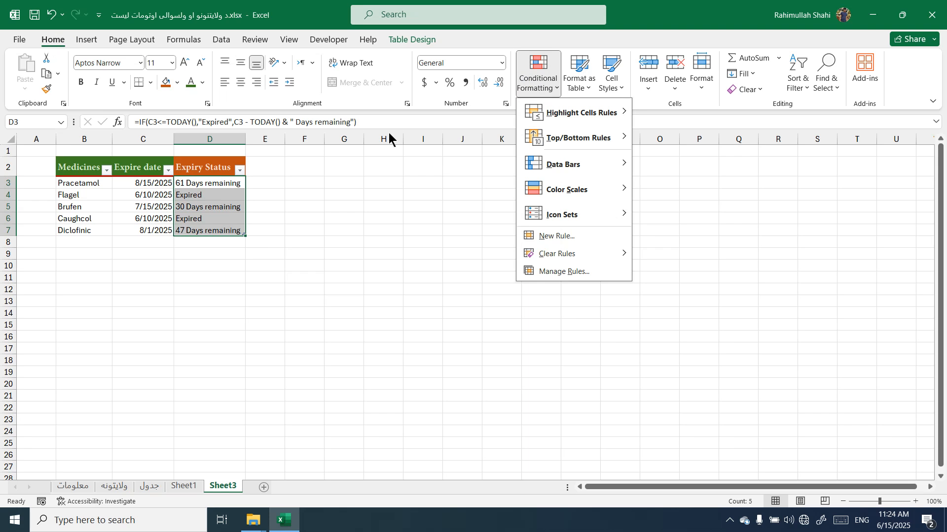
click(566, 237)
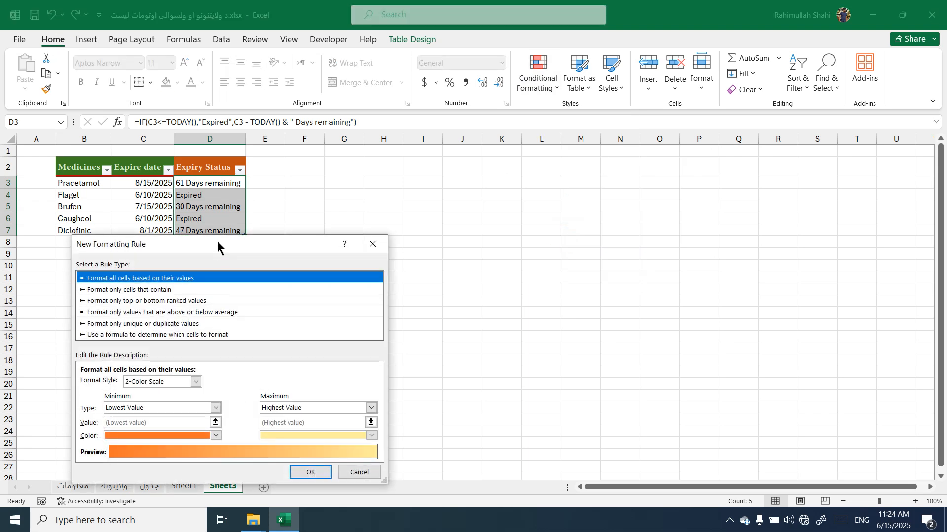
drag(218, 246, 248, 242)
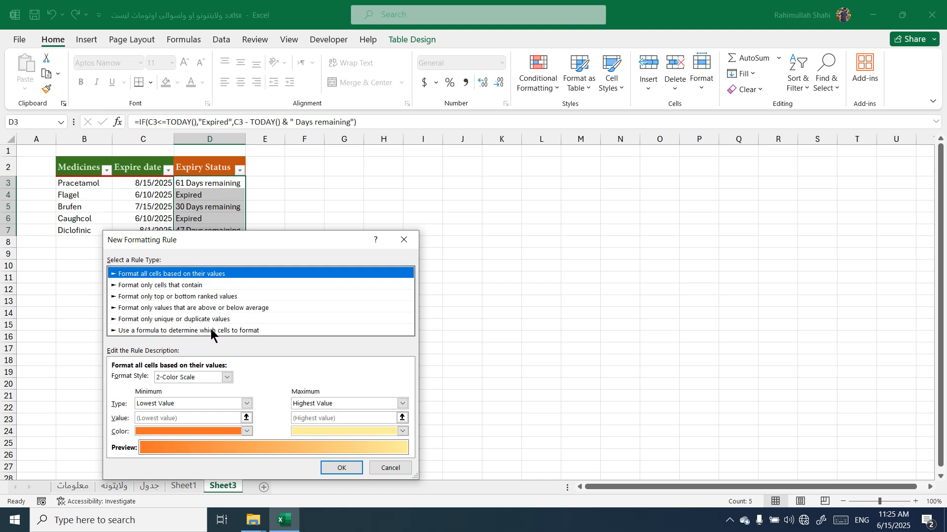
click(226, 329)
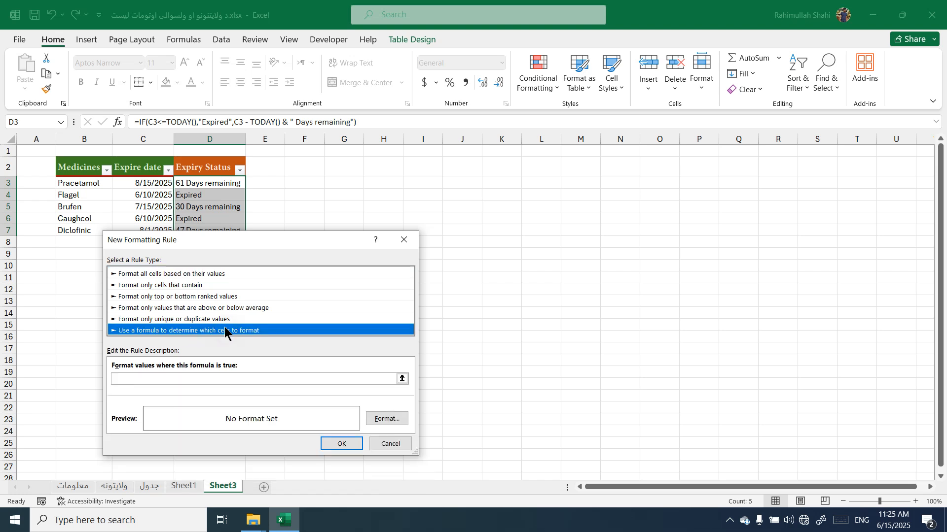
click(207, 379)
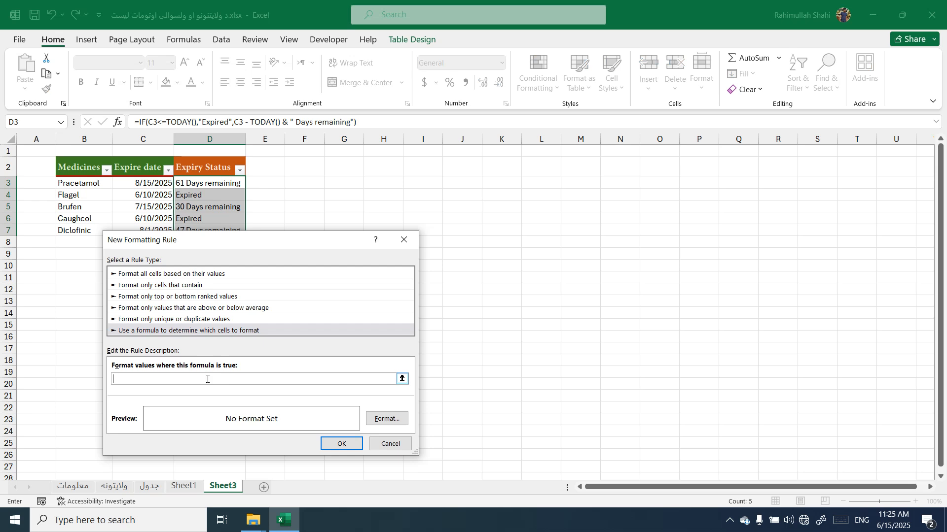
text(=C3<)
text(TODAY()
Step: Give the rule a red fill with bold white text and apply it to the selected status cells
click(385, 421)
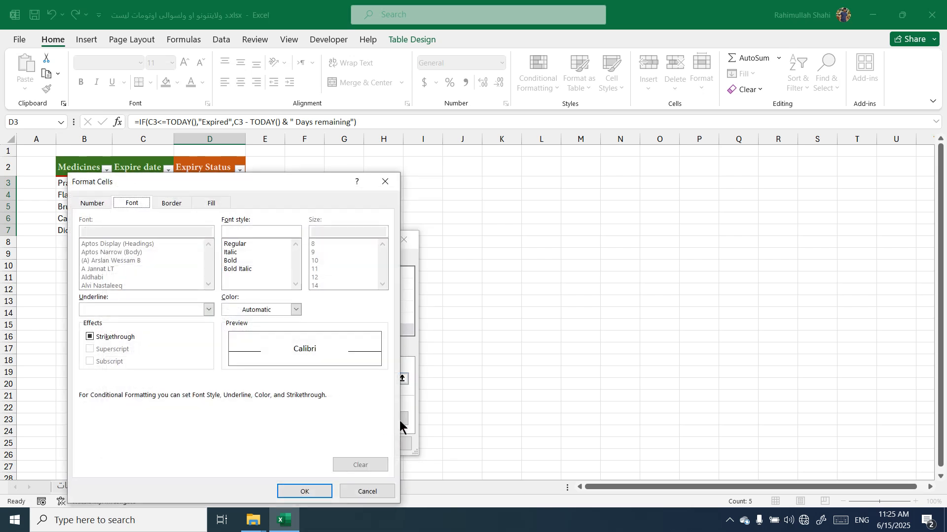
click(216, 203)
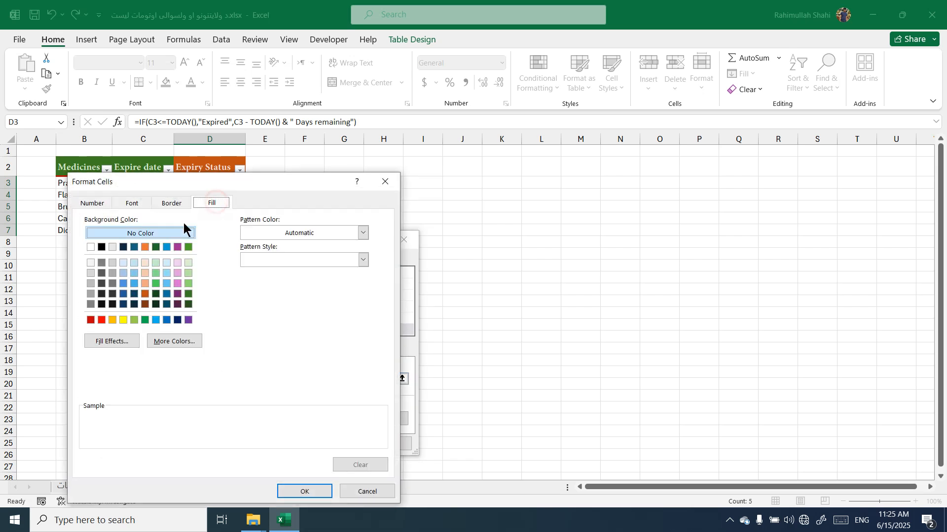
click(101, 319)
click(131, 203)
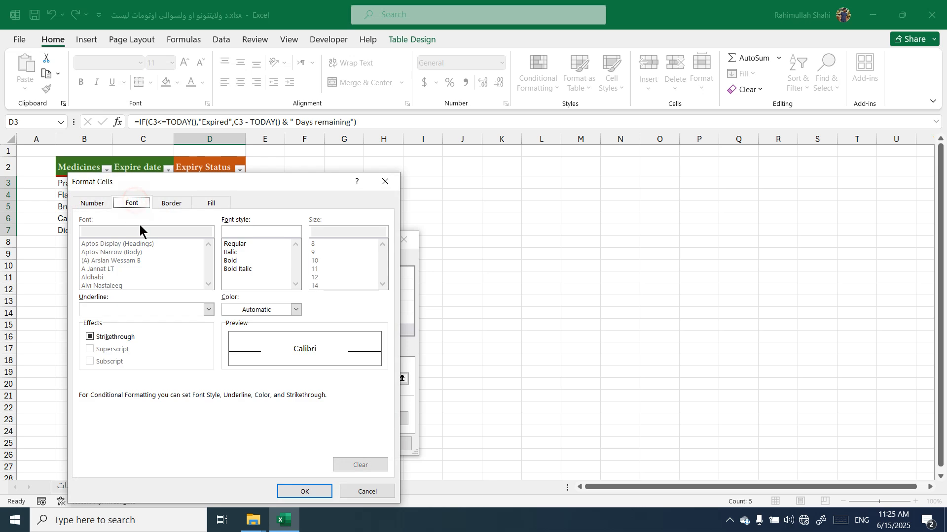
click(230, 260)
click(240, 310)
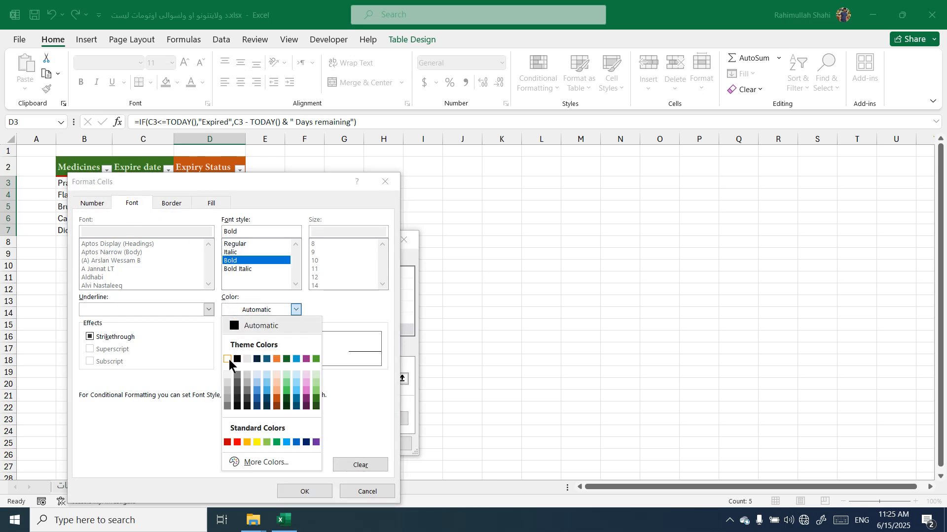
click(228, 359)
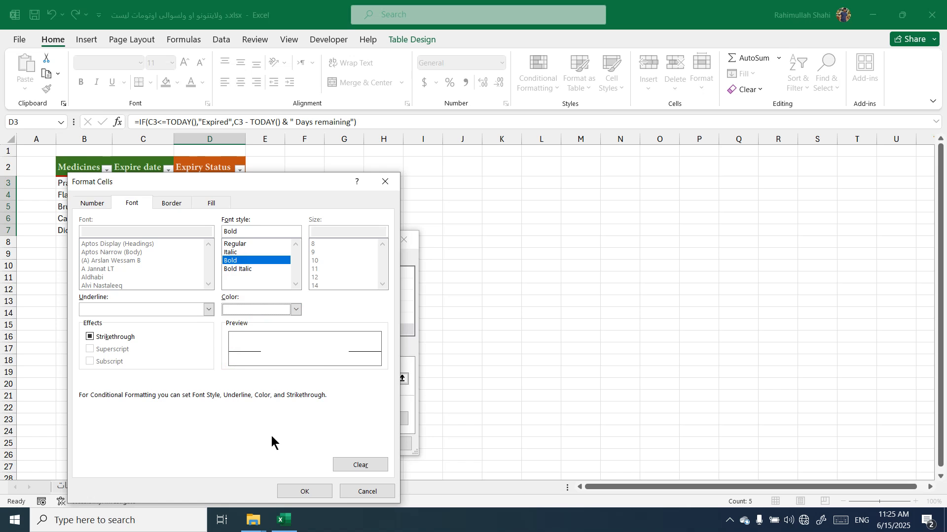
click(296, 489)
click(341, 444)
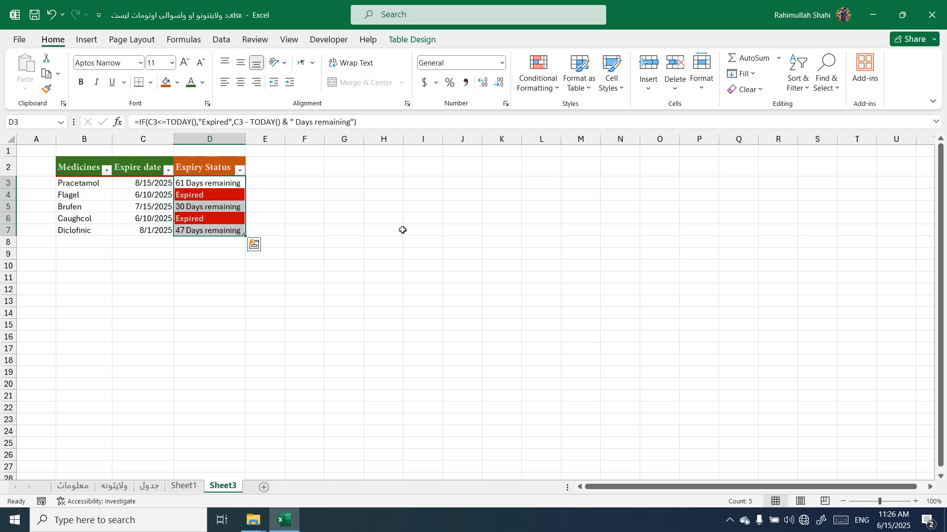
Step: Create a second formula-based conditional formatting rule for D3:D7 with the condition AND(C3>TODAY(), C3 - TODAY() <=39)
click(534, 75)
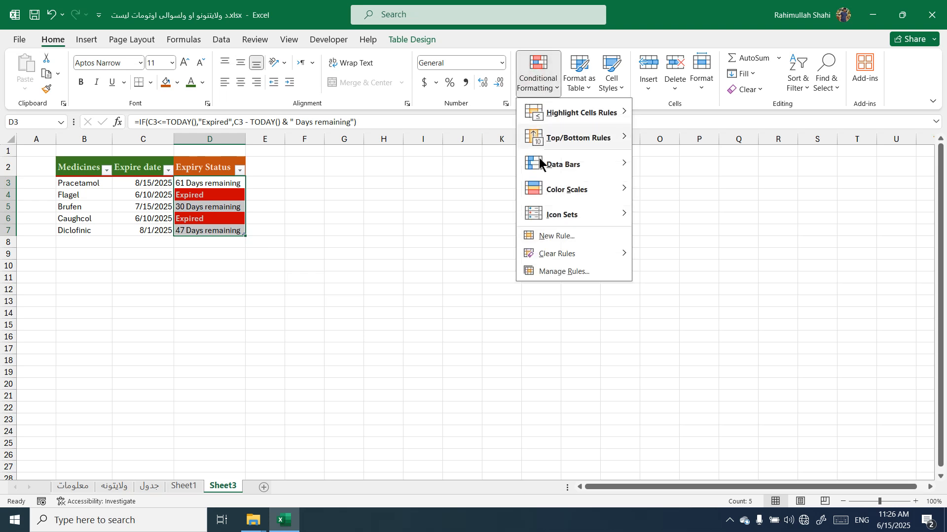
click(567, 272)
drag(316, 257, 628, 192)
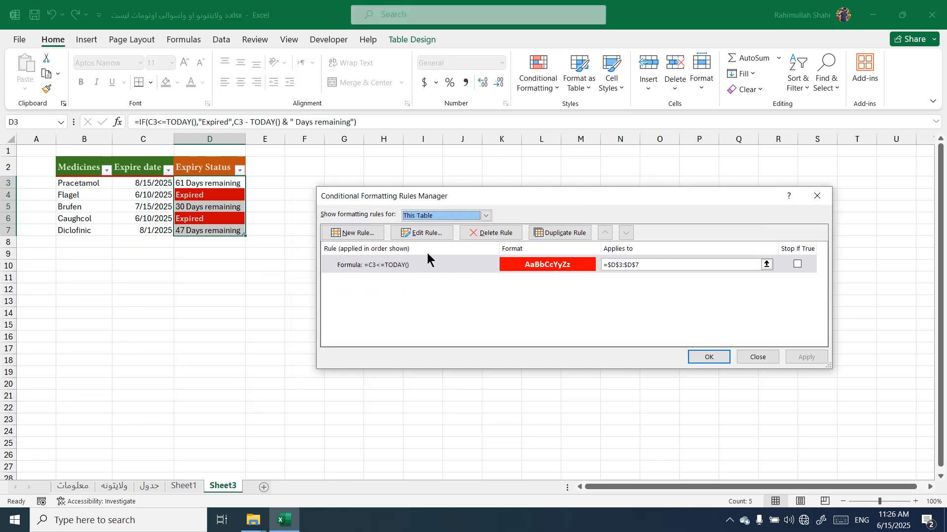
click(356, 234)
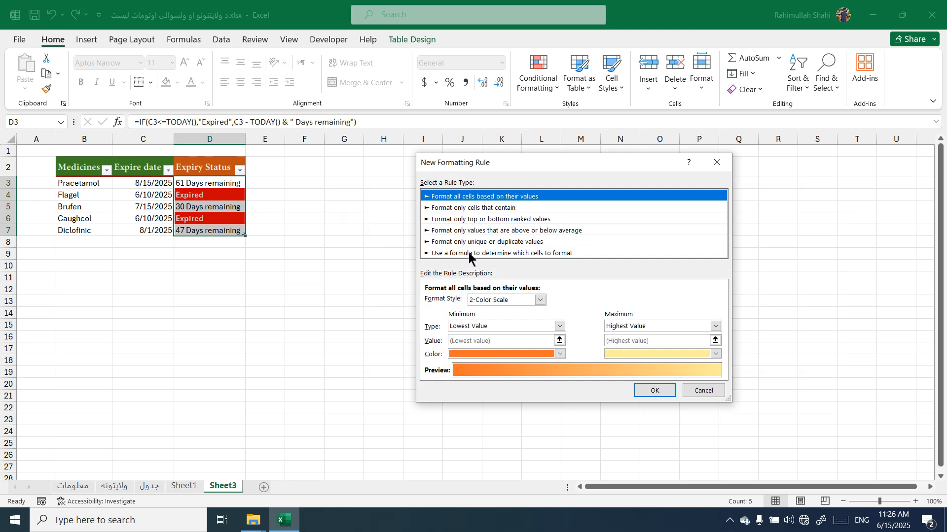
click(552, 253)
click(476, 300)
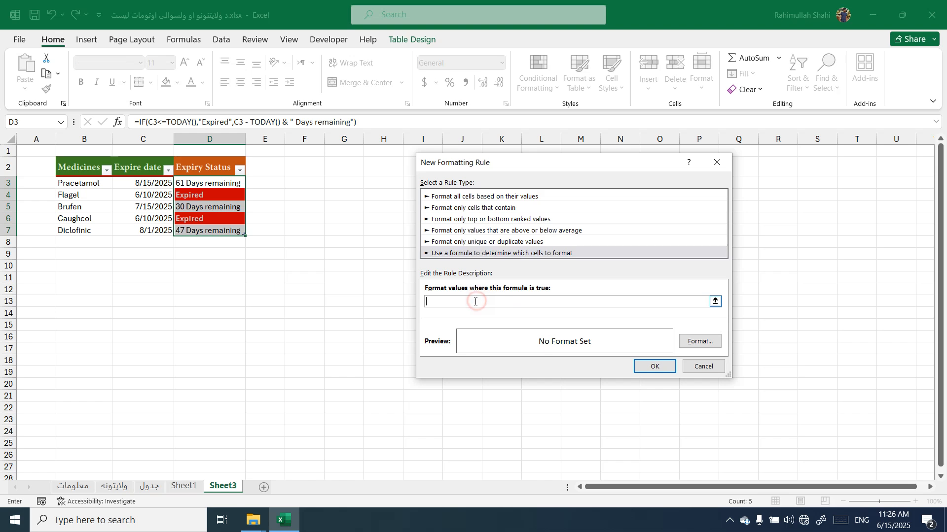
text(AND)
text(()
text(C3>t)
key(BackSpace)
text(TODAY(),)
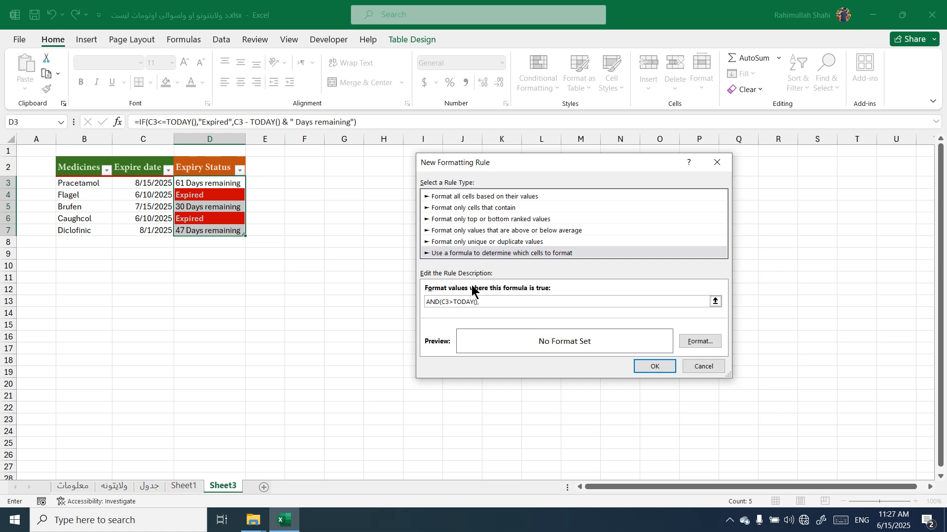
text(C3 - TODAY())
text(<=39))
Step: Give the new rule a yellow fill with bold black text and apply it to the status cells
click(695, 342)
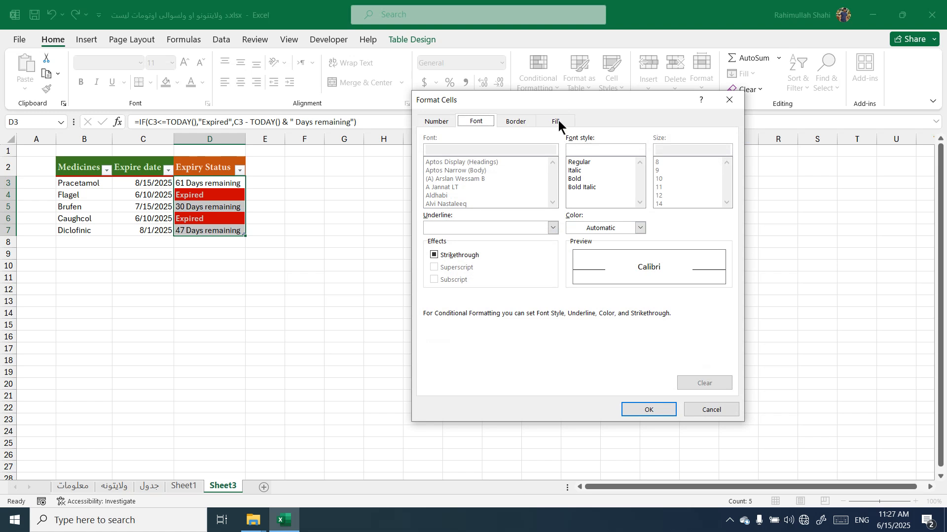
click(558, 120)
click(466, 239)
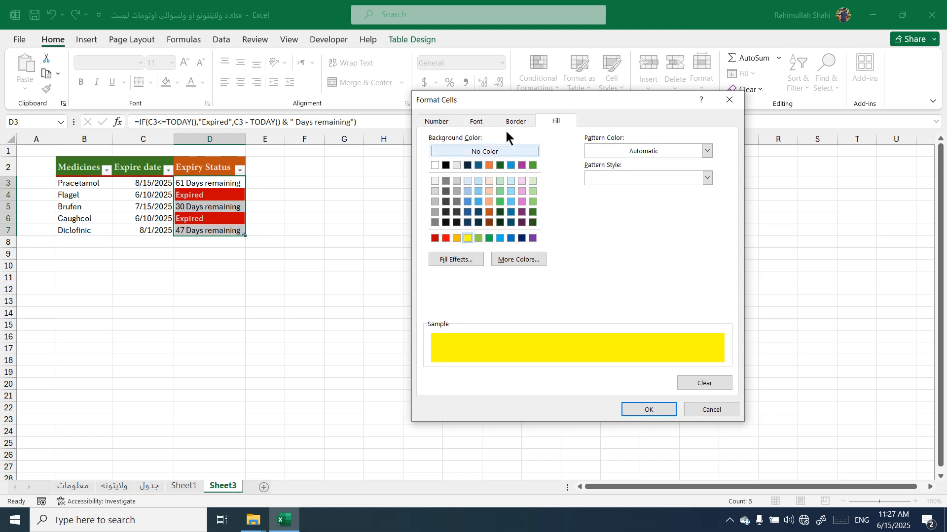
click(485, 120)
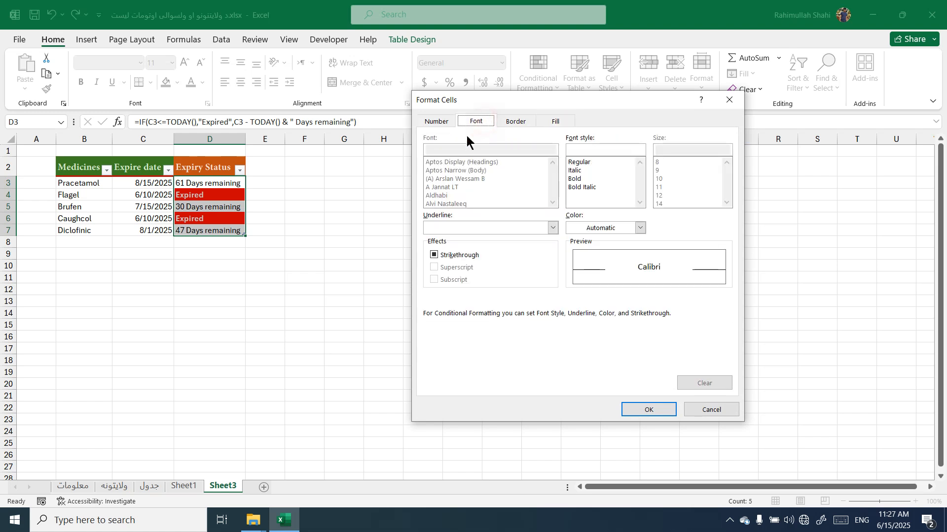
click(574, 179)
click(582, 227)
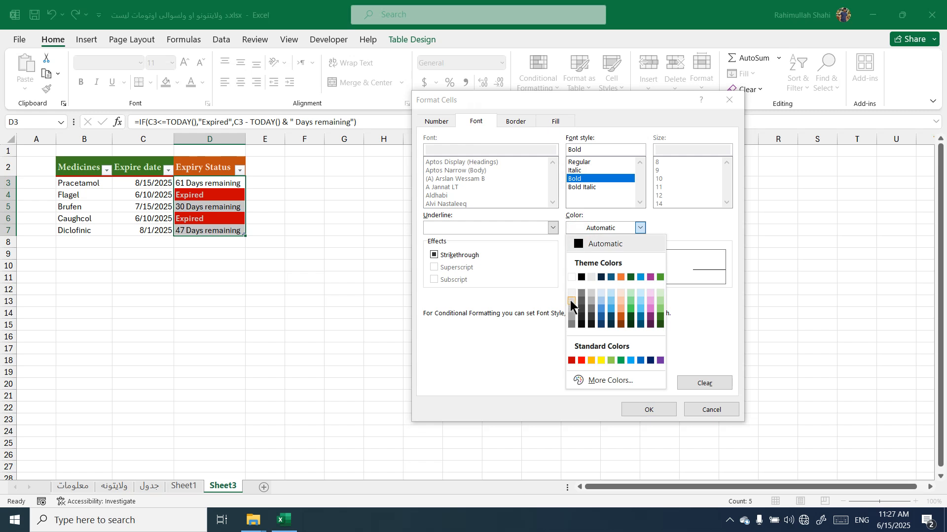
click(581, 318)
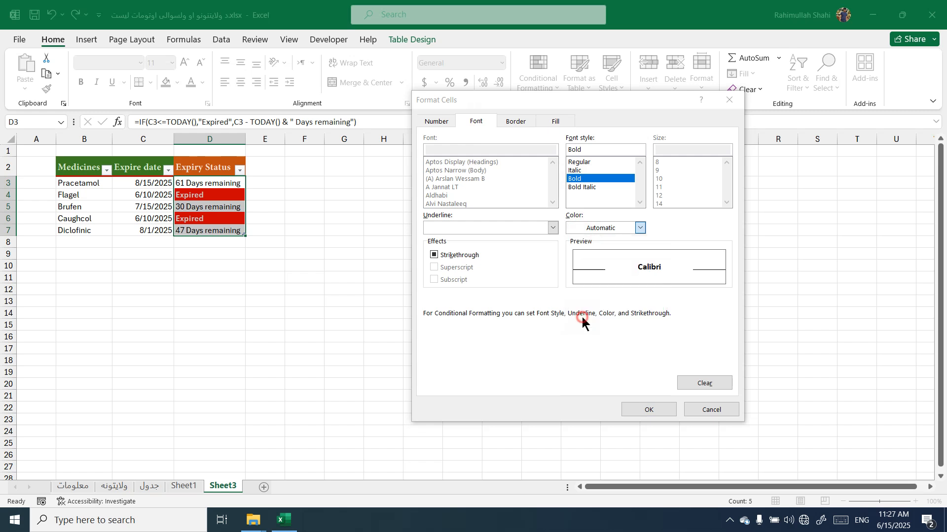
click(637, 410)
click(653, 365)
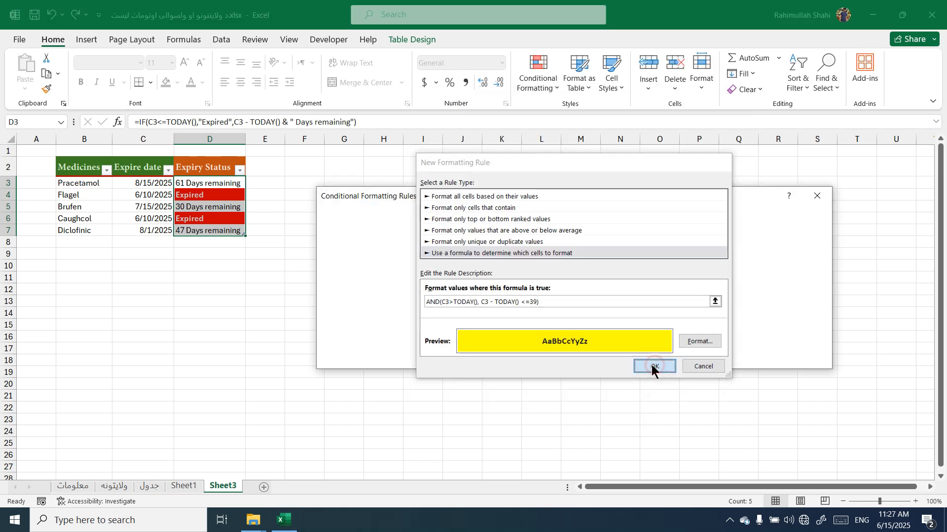
click(804, 357)
click(708, 357)
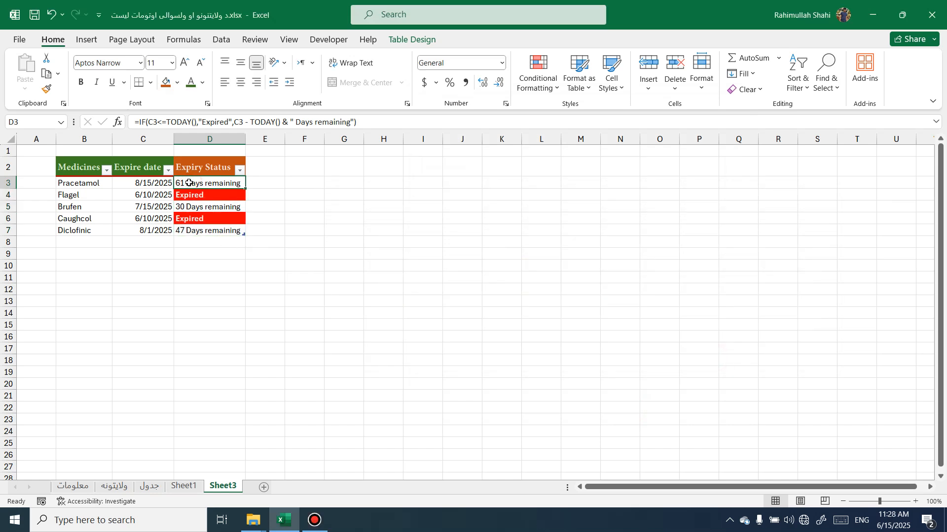
Step: Remove the quotation marks from the yellow rule's formula so it reads =AND(C3>TODAY(), C3 - TODAY() <=39), and apply the change
drag(190, 182, 191, 232)
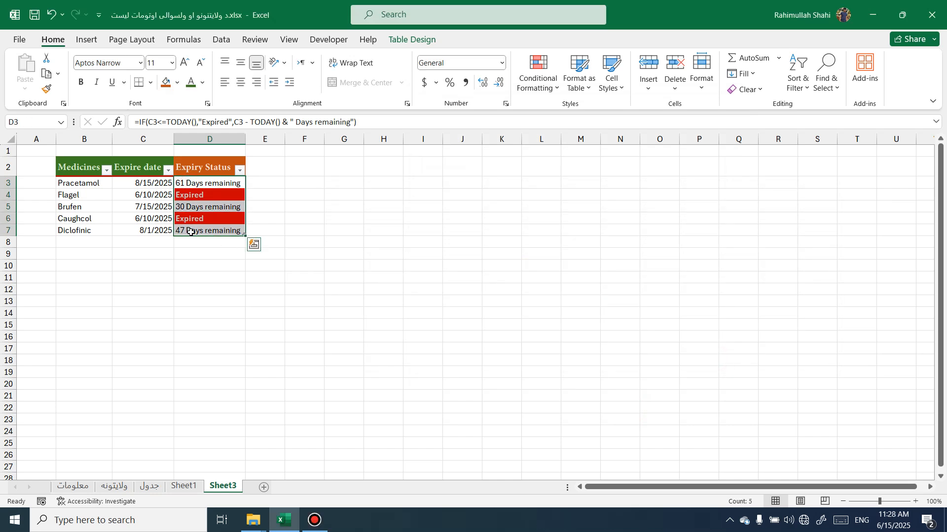
click(530, 88)
click(546, 271)
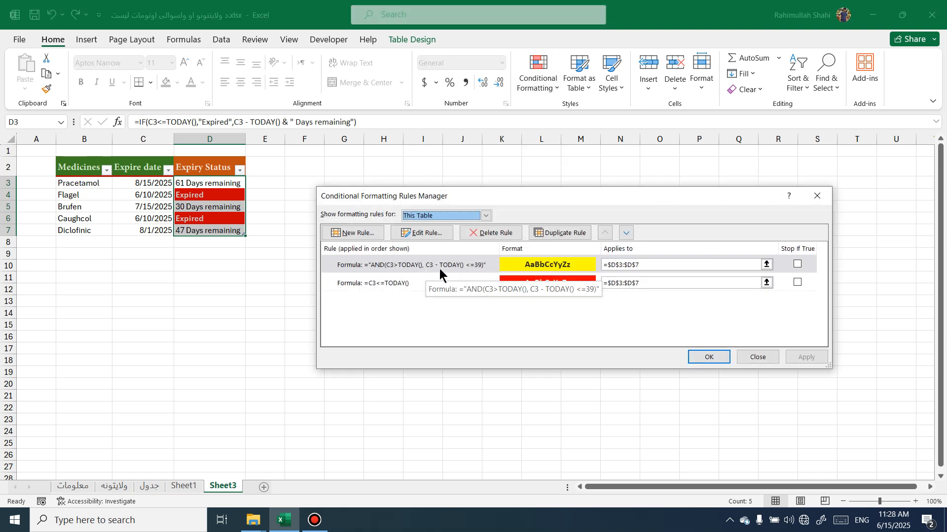
double_click(407, 267)
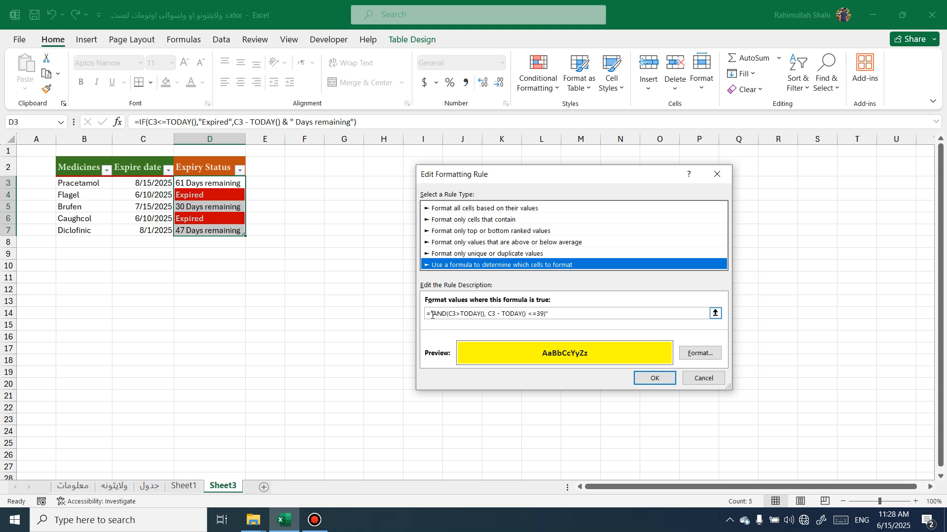
click(552, 314)
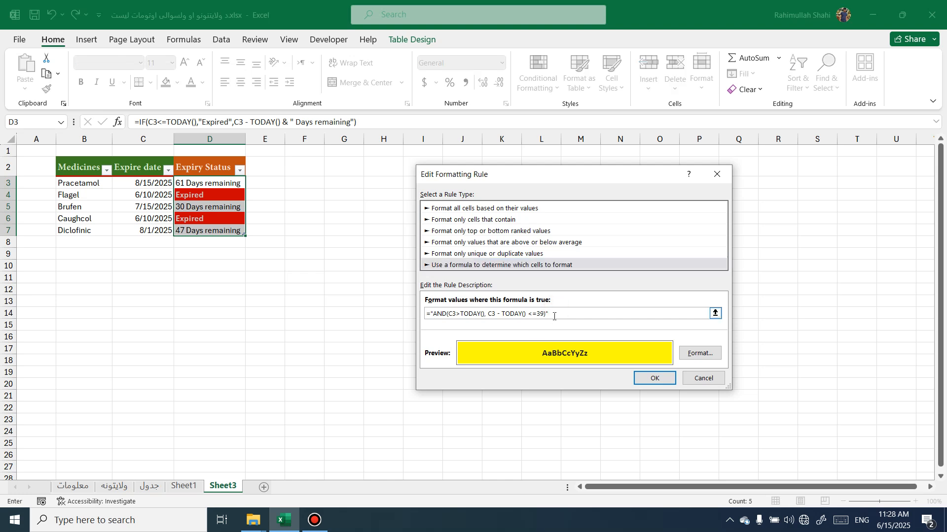
click(434, 313)
click(434, 314)
key(BackSpace)
click(652, 378)
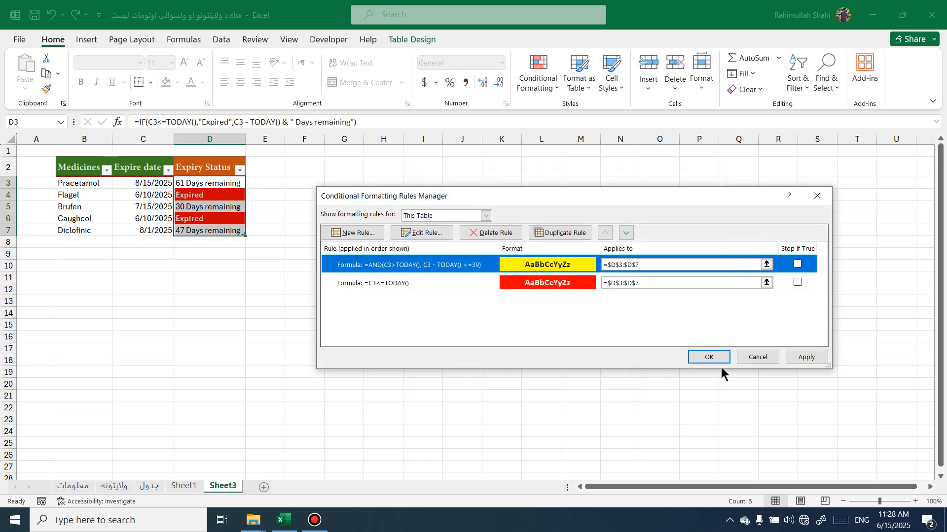
click(709, 356)
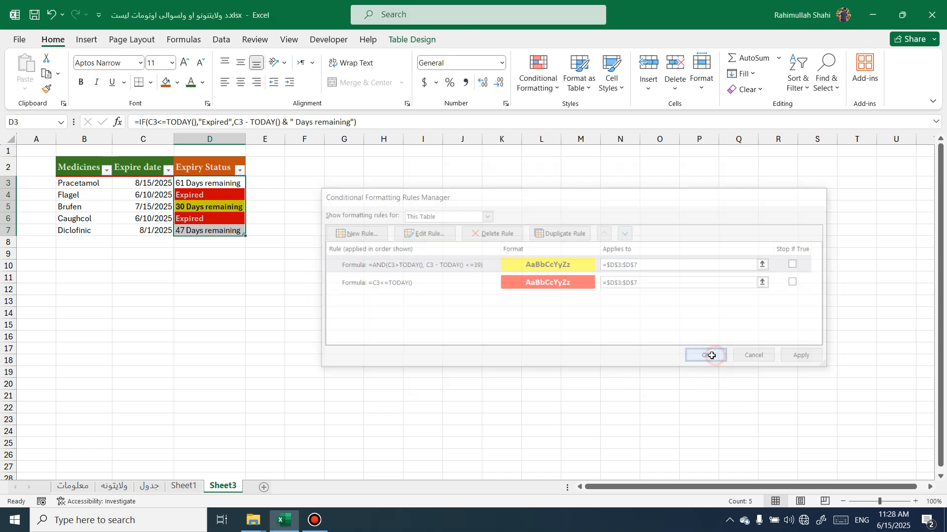
Step: Set Pracetamol's expire date to 7/15/2025 to test the yellow highlight rule
click(201, 207)
click(197, 185)
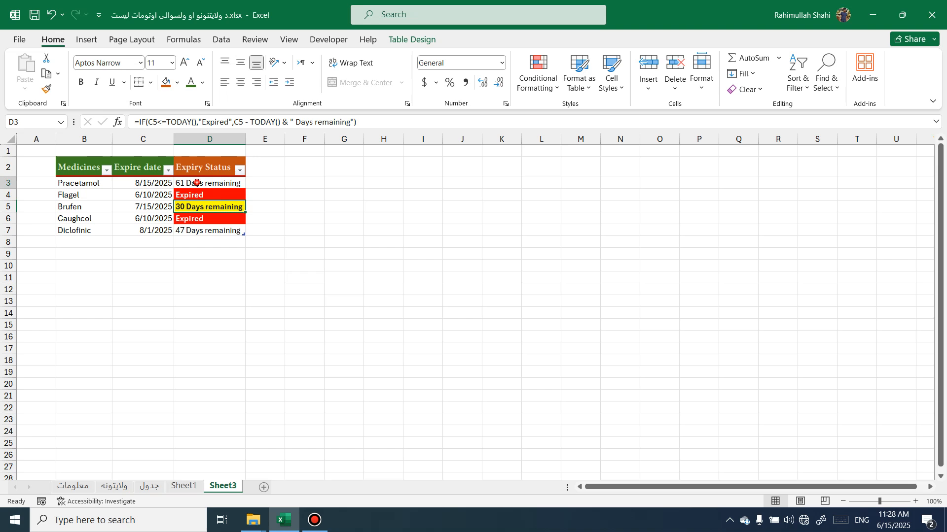
double_click(131, 183)
drag(134, 183, 140, 183)
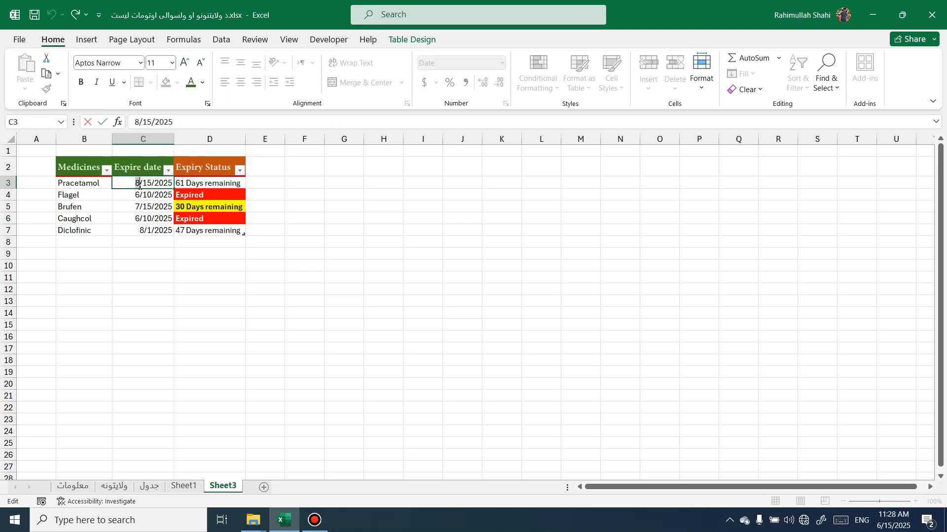
text(7)
key(Return)
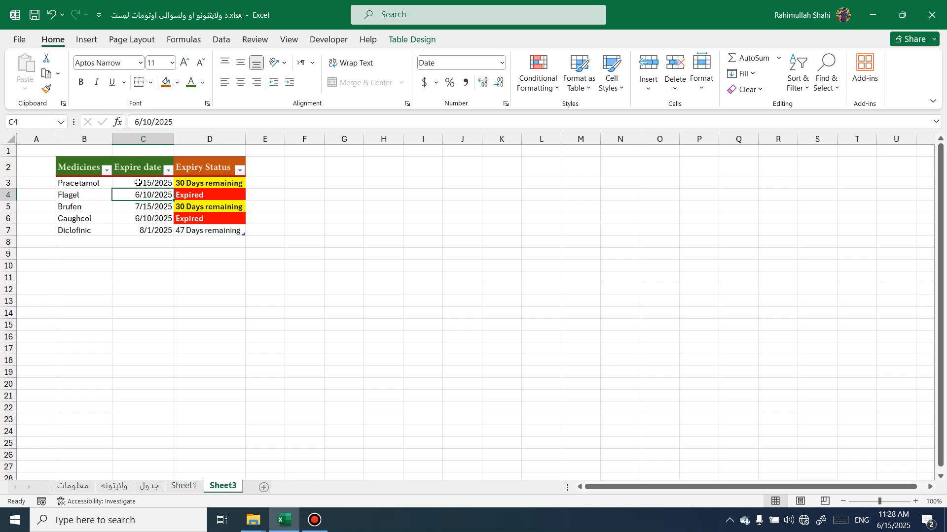
Step: Set Pracetamol's expire date to 7/20/2025 and select Caughcol's expire date
double_click(139, 183)
drag(143, 183, 150, 184)
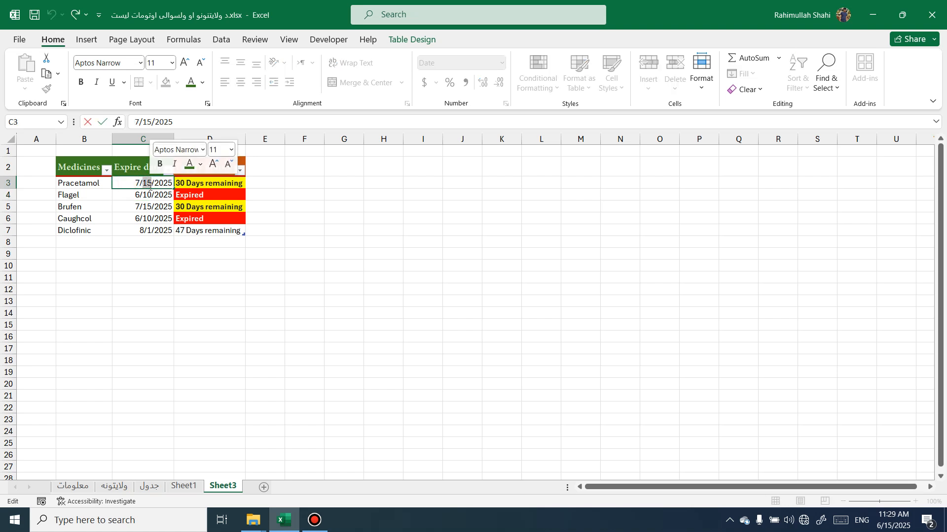
text(20)
key(Return)
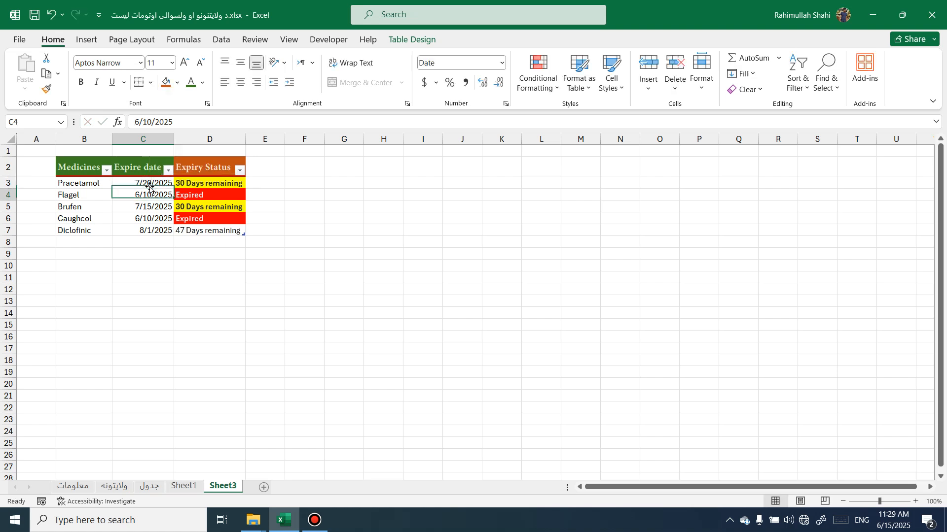
click(132, 216)
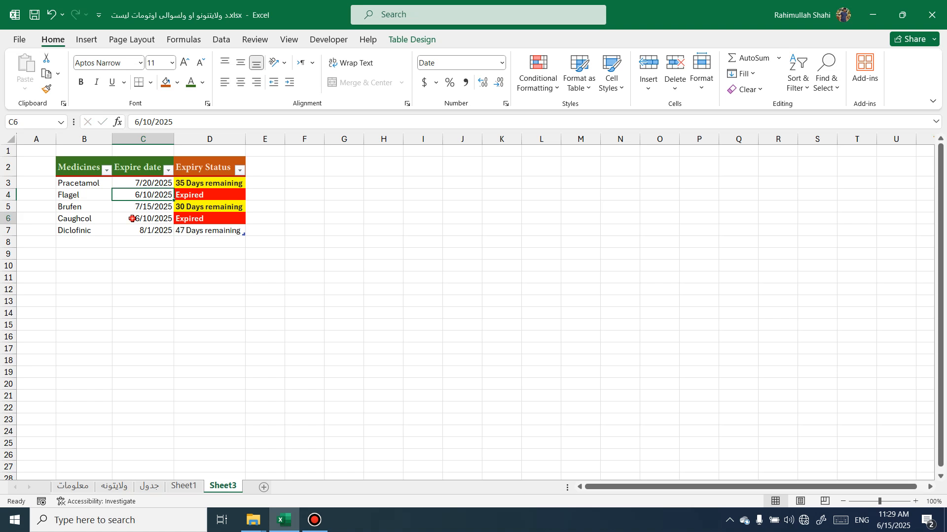